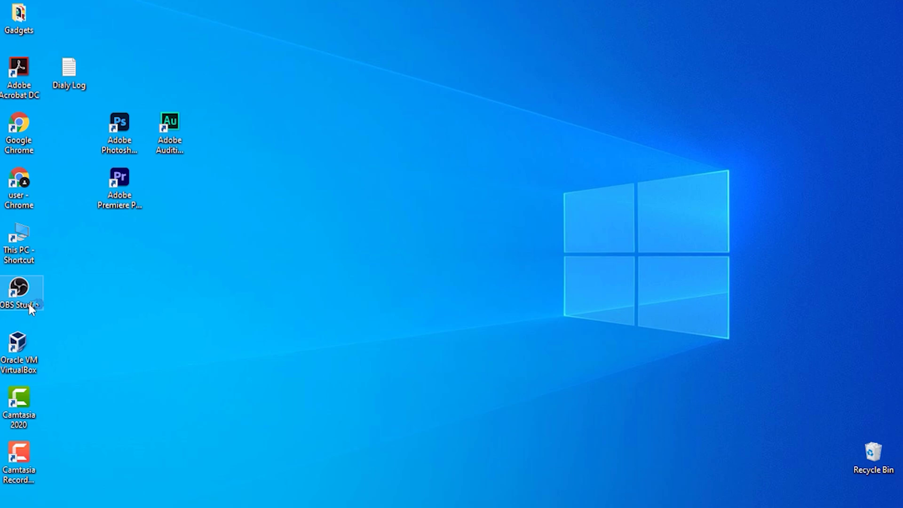
# Step: Launch OBS Studio and add a new Display Capture source for Display 1 with cursor capture enabled
pyautogui.doubleClick(3, 290)
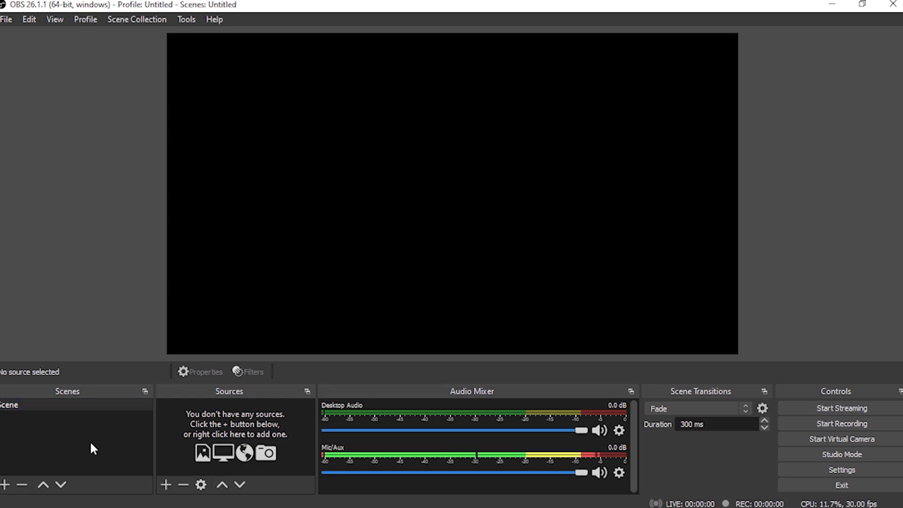
pyautogui.click(167, 483)
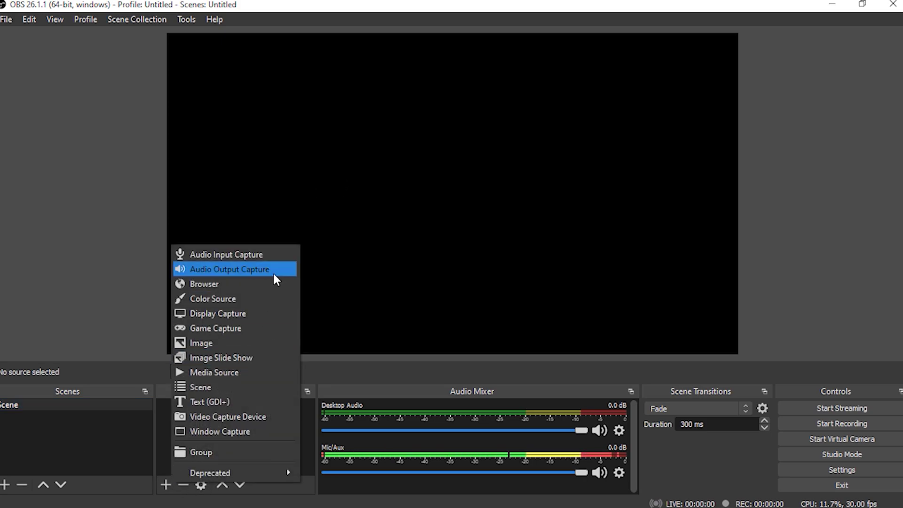
pyautogui.click(202, 315)
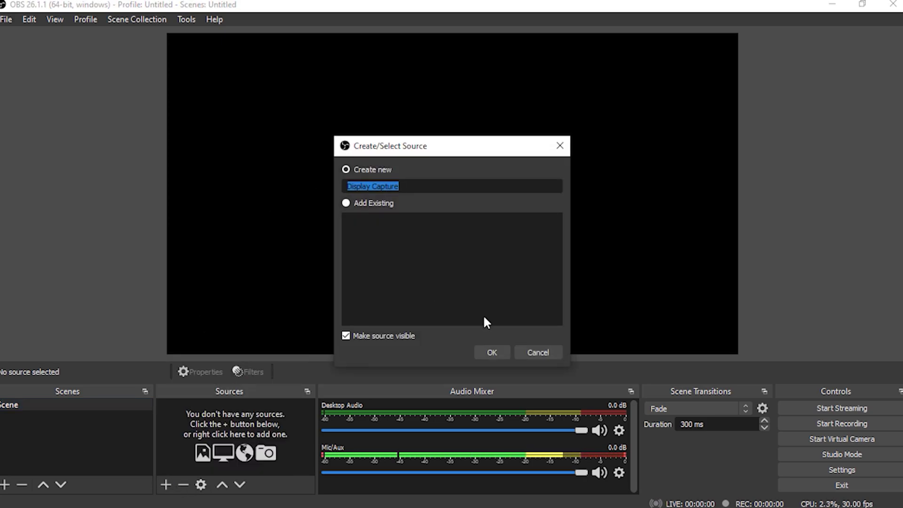
pyautogui.click(489, 357)
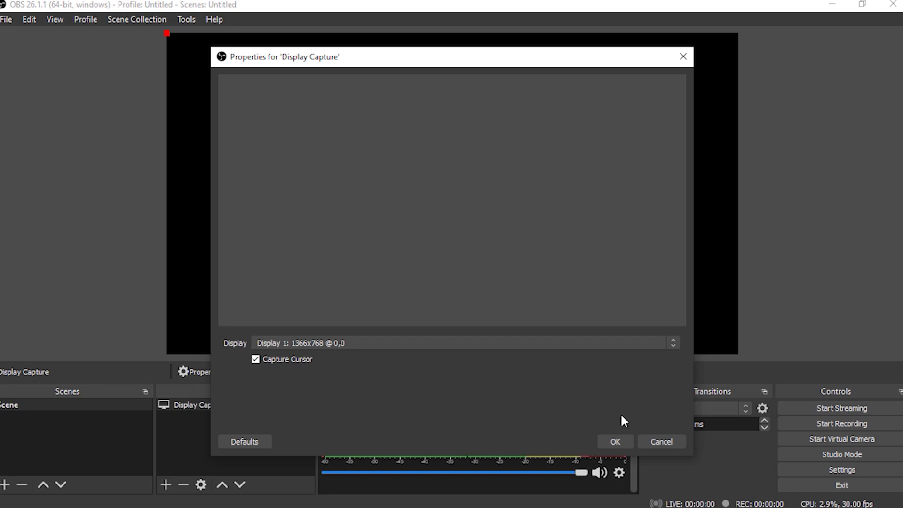
pyautogui.click(611, 439)
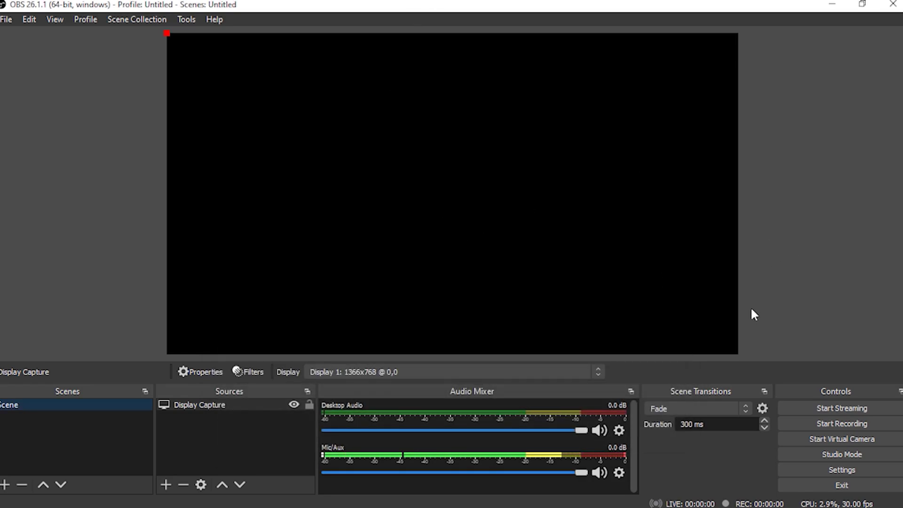
pyautogui.click(827, 424)
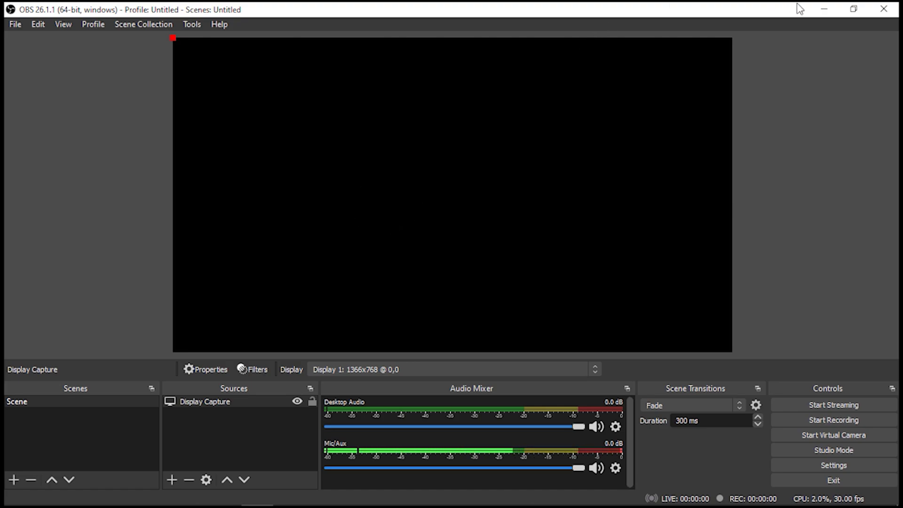
# Step: Minimize OBS Studio, search Windows for "graphi" and open Graphics settings
pyautogui.click(824, 9)
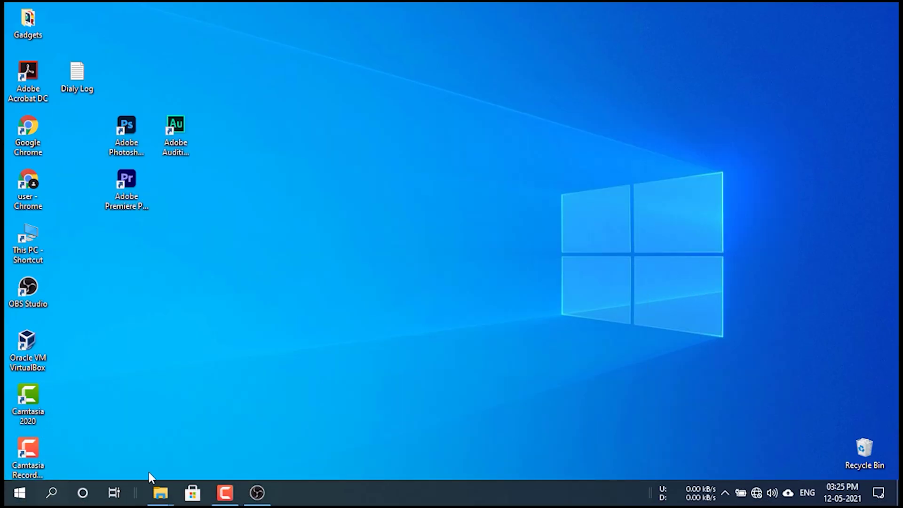
pyautogui.click(49, 492)
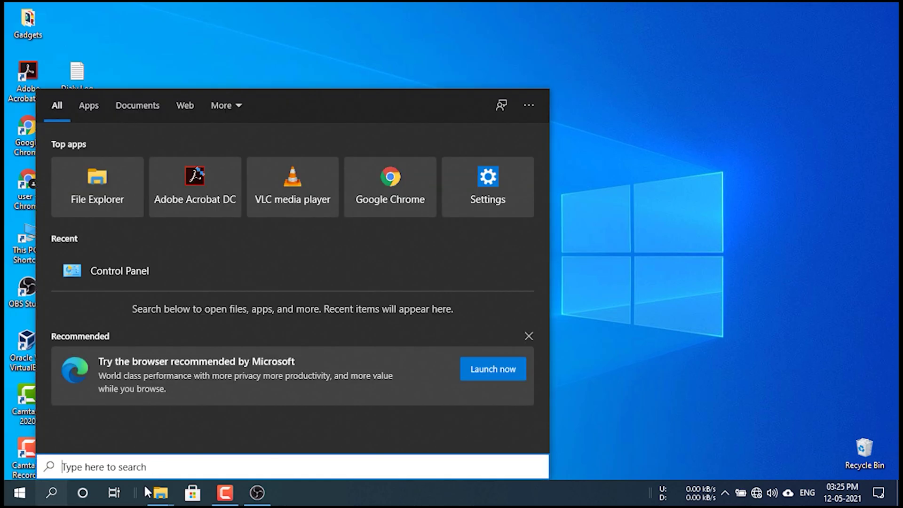
pyautogui.click(47, 502)
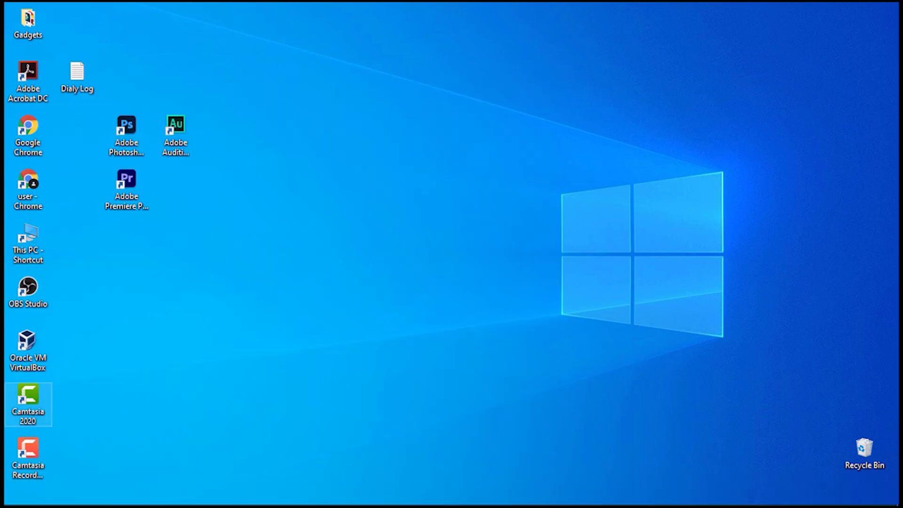
pyautogui.click(60, 494)
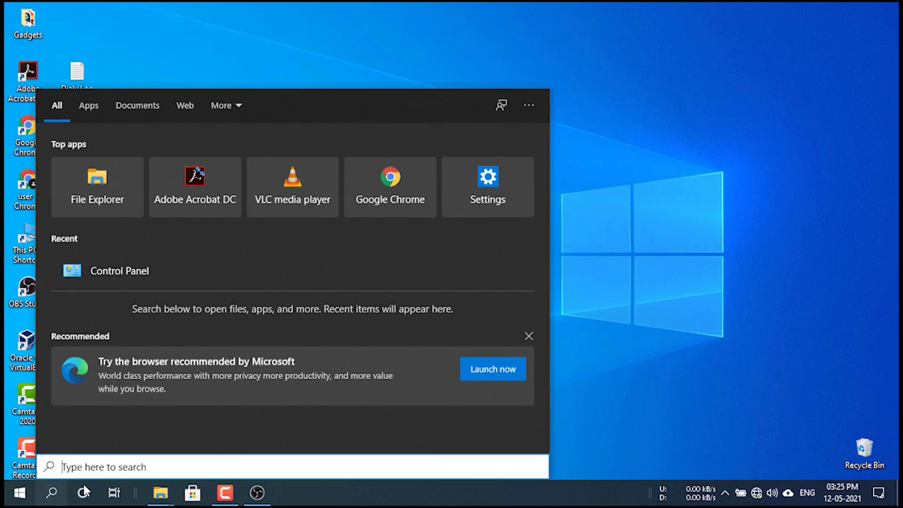
pyautogui.write('gra')
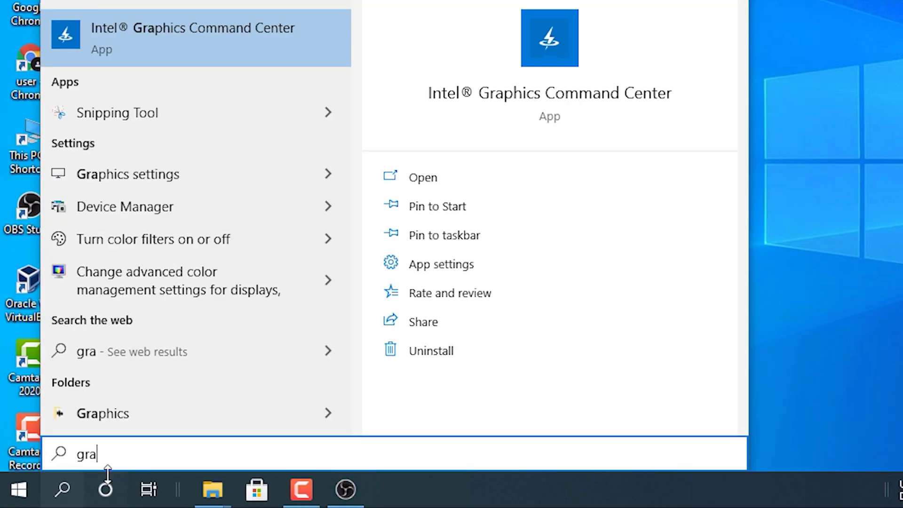
pyautogui.write('phi')
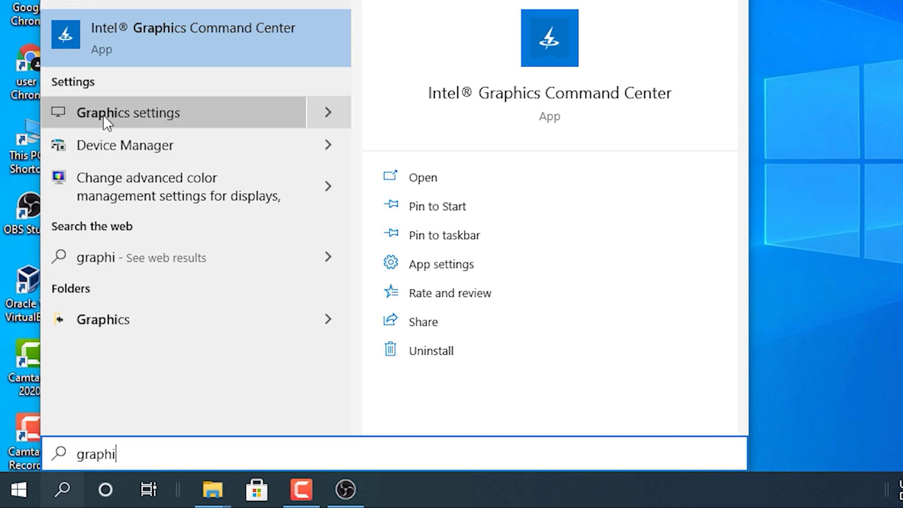
pyautogui.click(119, 114)
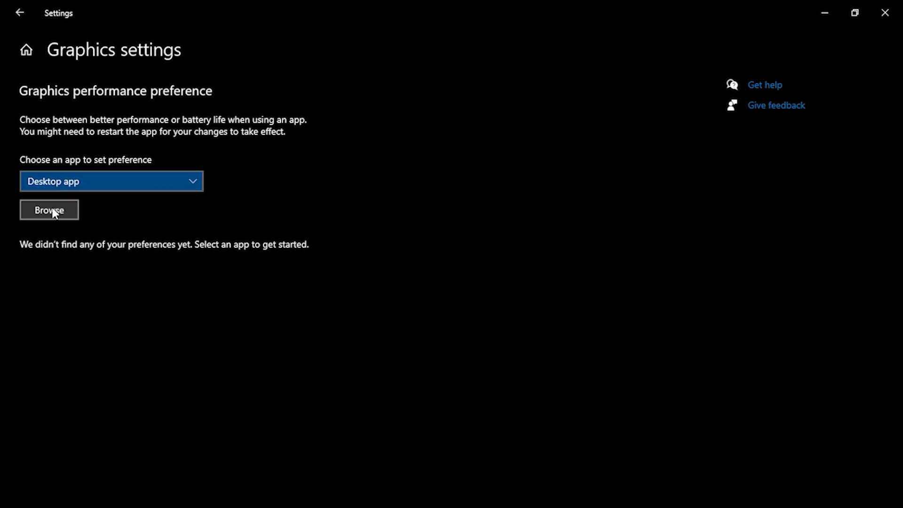
# Step: Browse for a desktop app in the folder C:\Program Files\obs-studio\bin\64bit
pyautogui.click(68, 209)
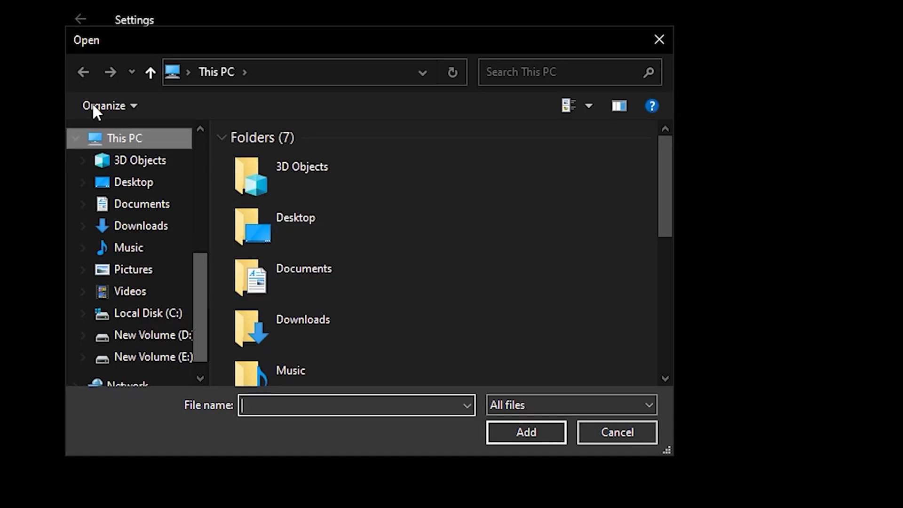
pyautogui.click(148, 313)
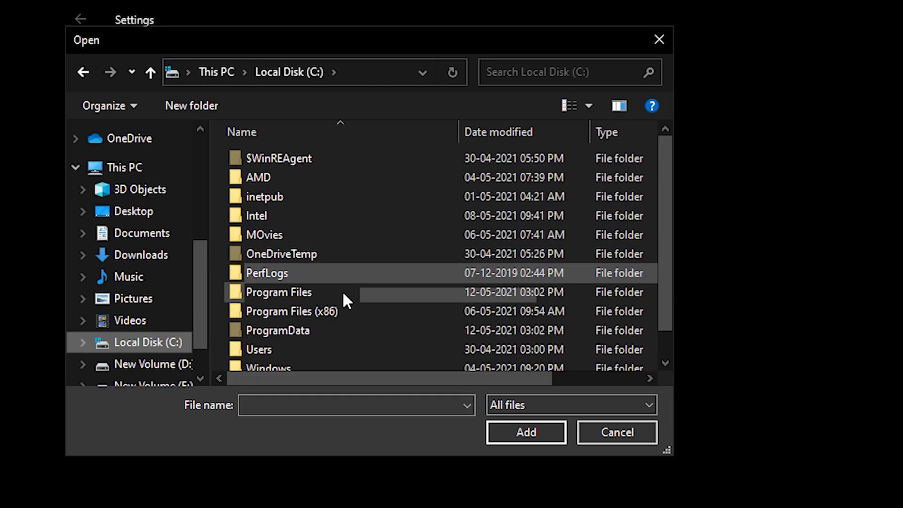
pyautogui.click(258, 312)
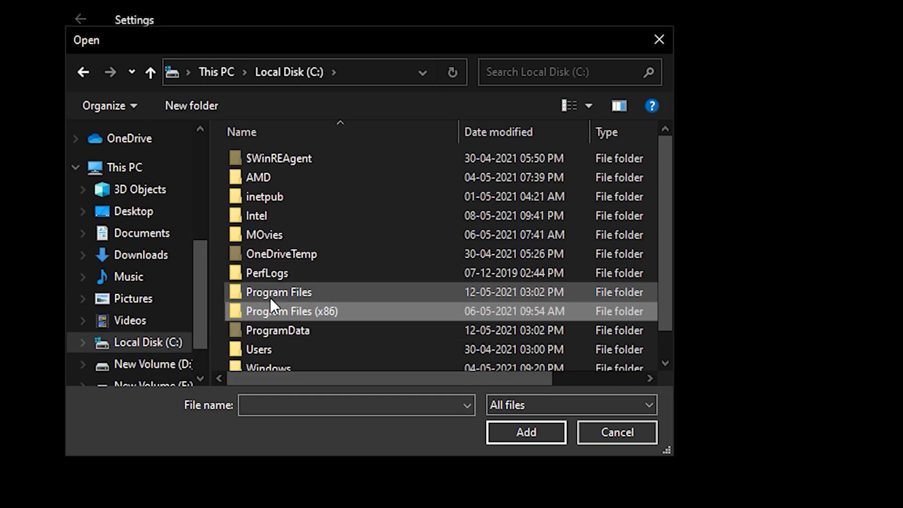
pyautogui.doubleClick(270, 298)
pyautogui.scroll(-1, 301, 278)
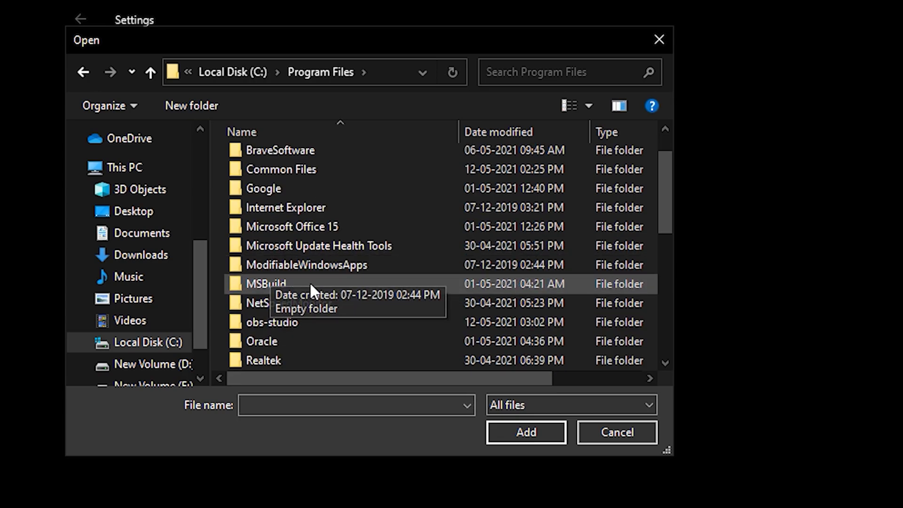
pyautogui.click(274, 323)
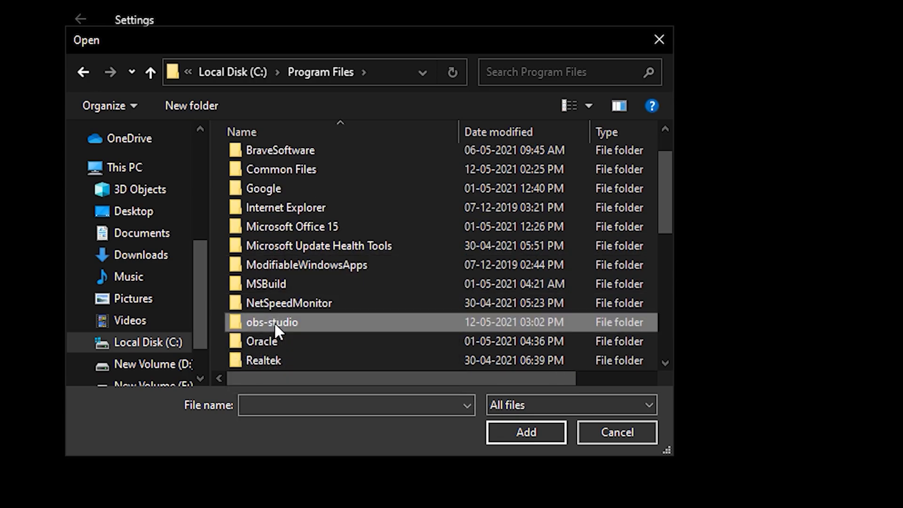
pyautogui.doubleClick(275, 321)
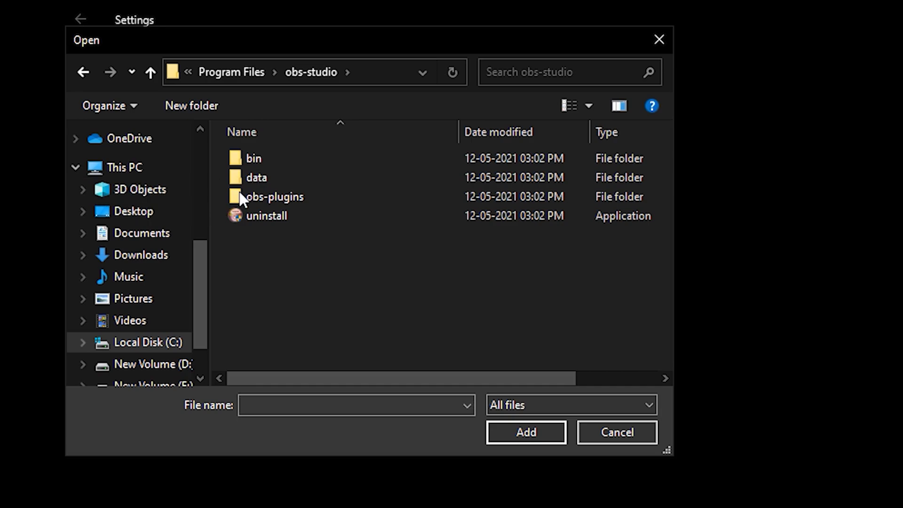
pyautogui.doubleClick(286, 154)
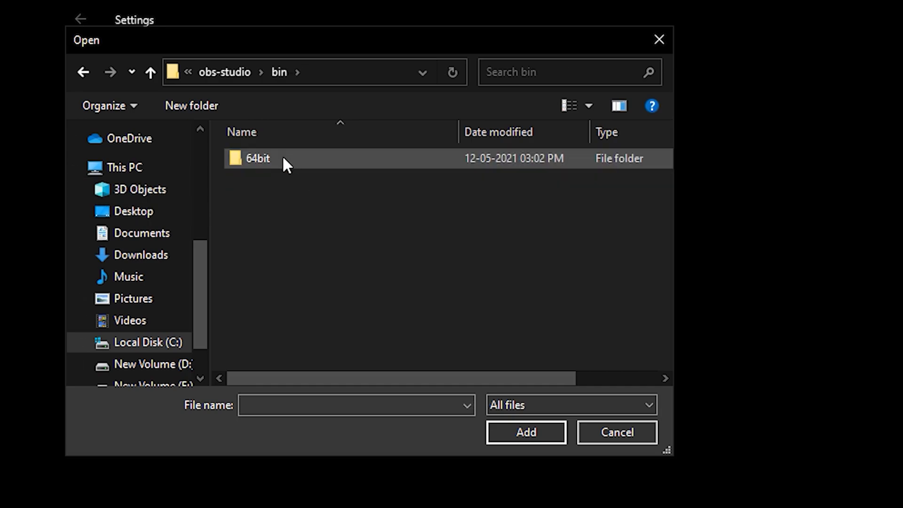
pyautogui.doubleClick(287, 163)
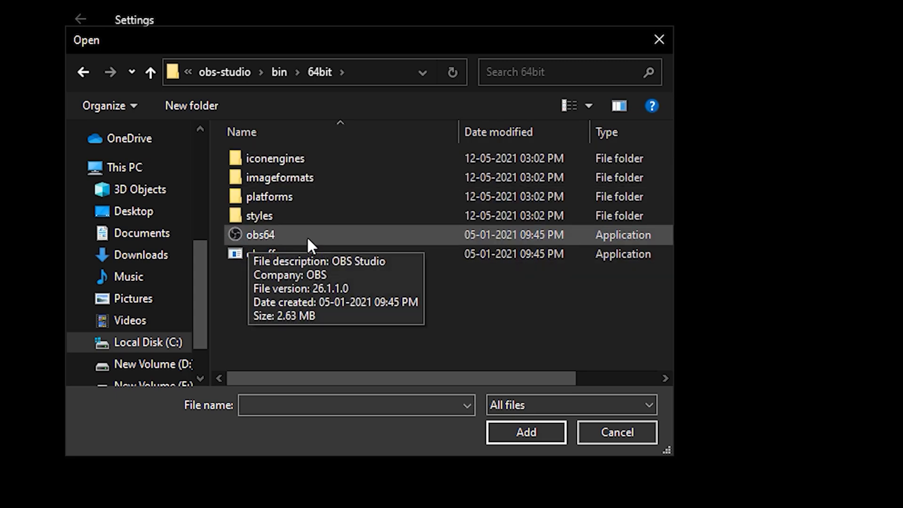
# Step: Add the obs64 application to the graphics performance preference list
pyautogui.hscroll(3, 391, 376)
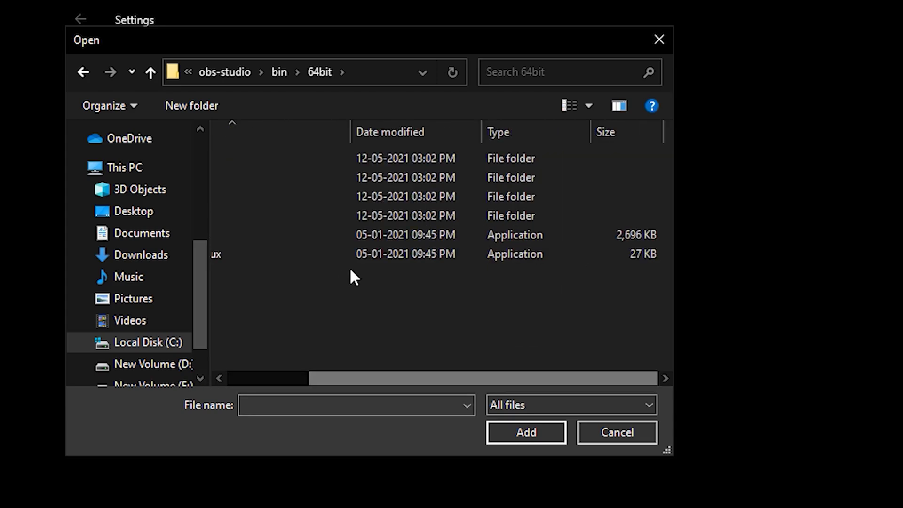
pyautogui.moveTo(336, 376); pyautogui.dragTo(237, 389)
pyautogui.click(287, 238)
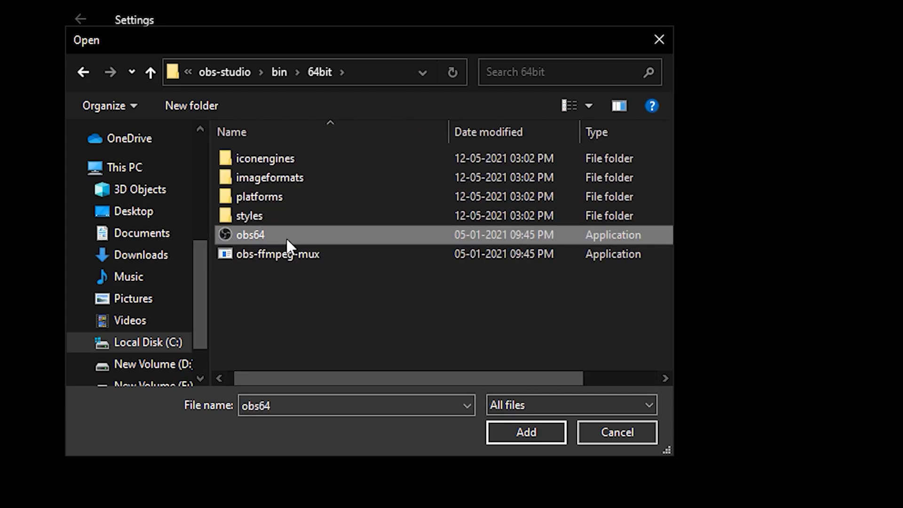
pyautogui.click(499, 428)
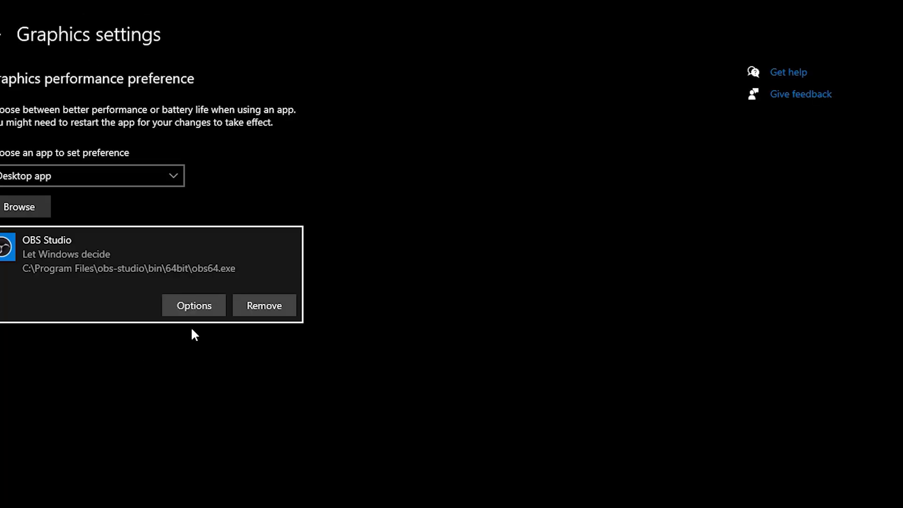
# Step: Set the graphics preference for OBS Studio to Power saving and save it
pyautogui.click(197, 309)
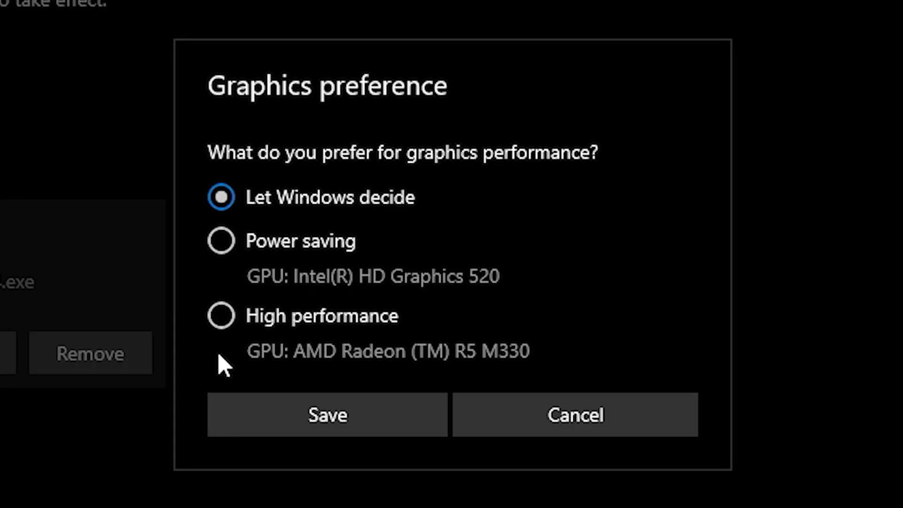
pyautogui.click(320, 252)
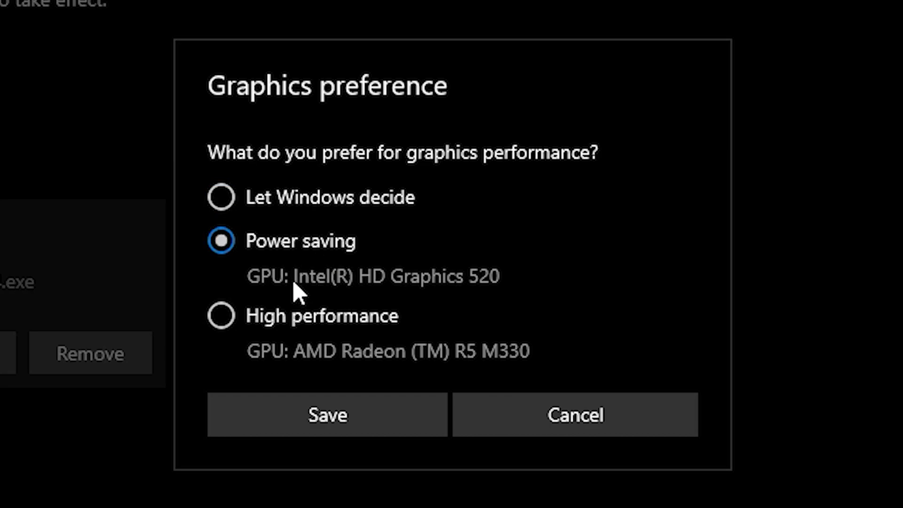
pyautogui.click(368, 427)
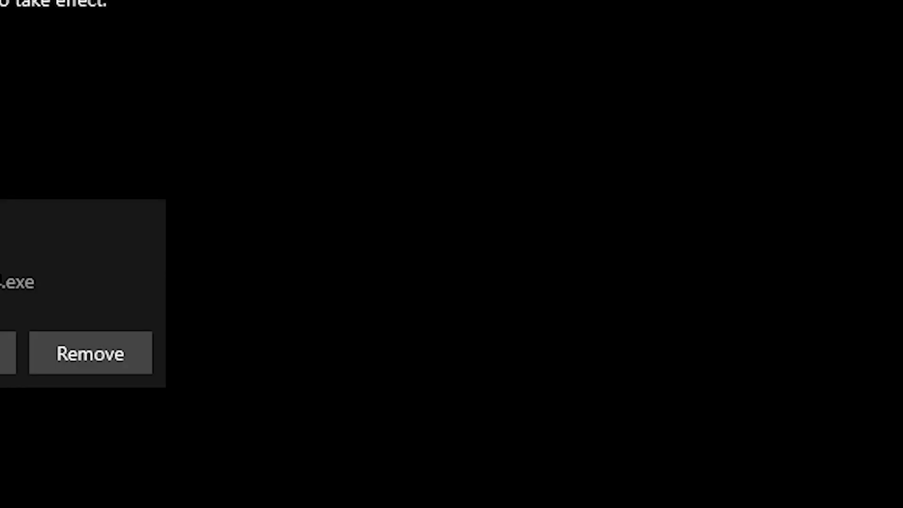
# Step: Reopen OBS Studio to check the Display Capture preview, and return to the Graphics settings window
pyautogui.click(815, 9)
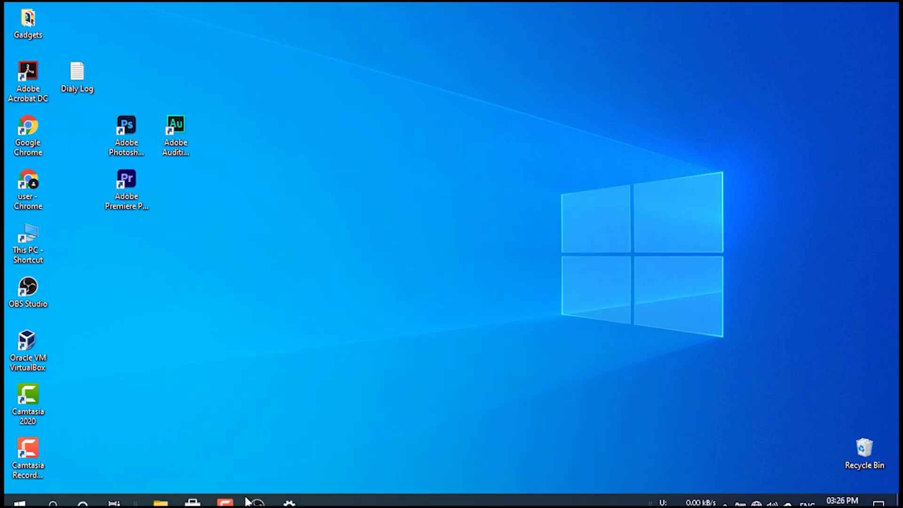
pyautogui.doubleClick(27, 287)
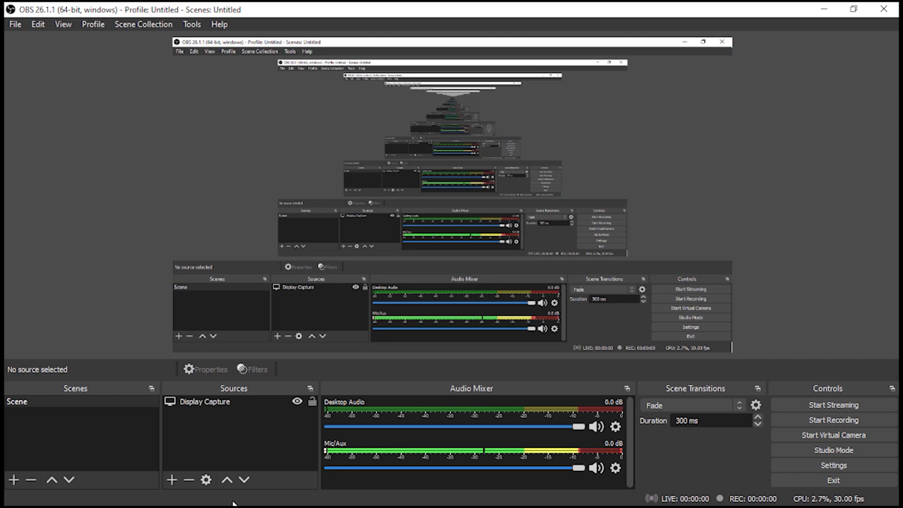
pyautogui.click(825, 10)
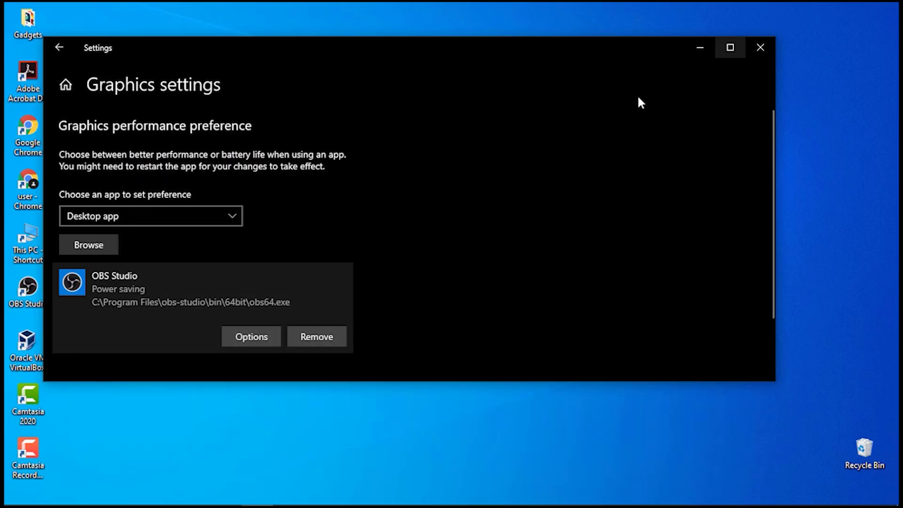
# Step: Set the graphics preference for OBS Studio to High performance and save it
pyautogui.click(250, 337)
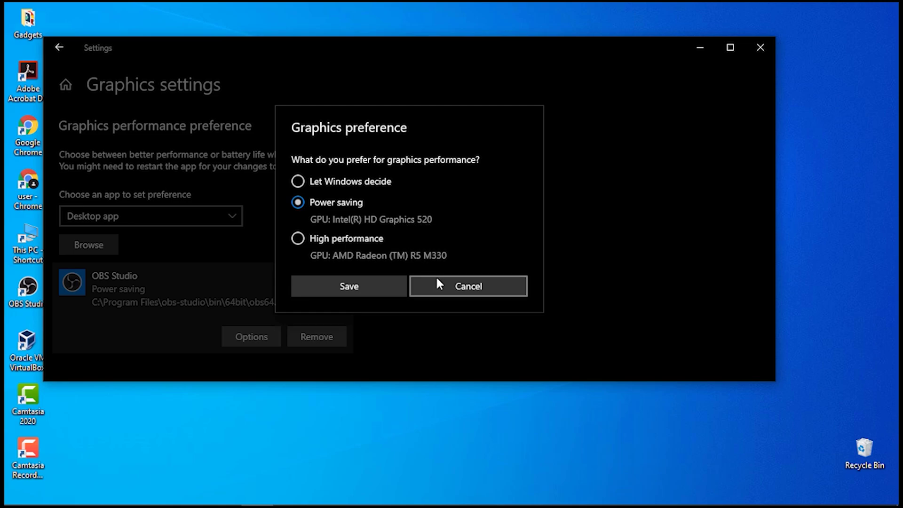
pyautogui.click(298, 238)
pyautogui.click(345, 284)
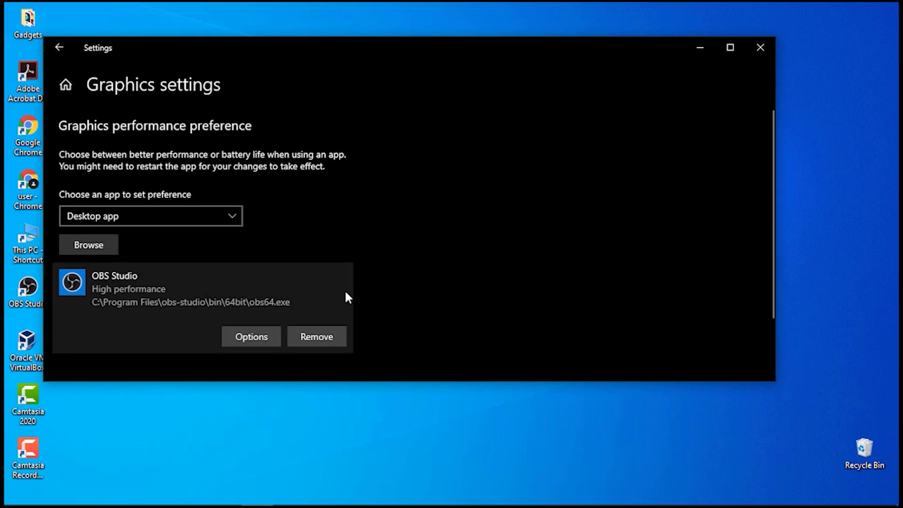